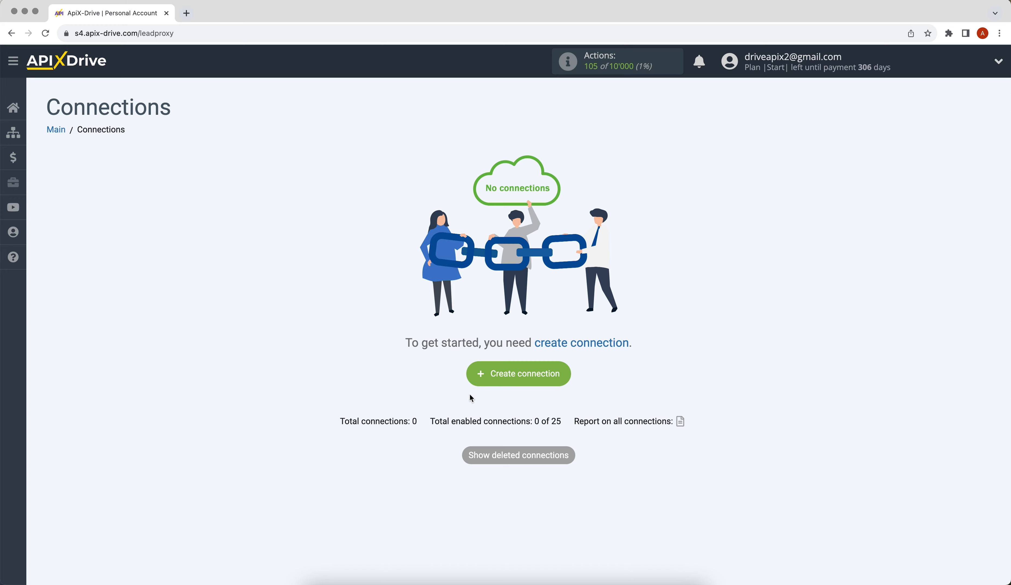
Create a new connection with Google Sheets as the data source system.
click(476, 381)
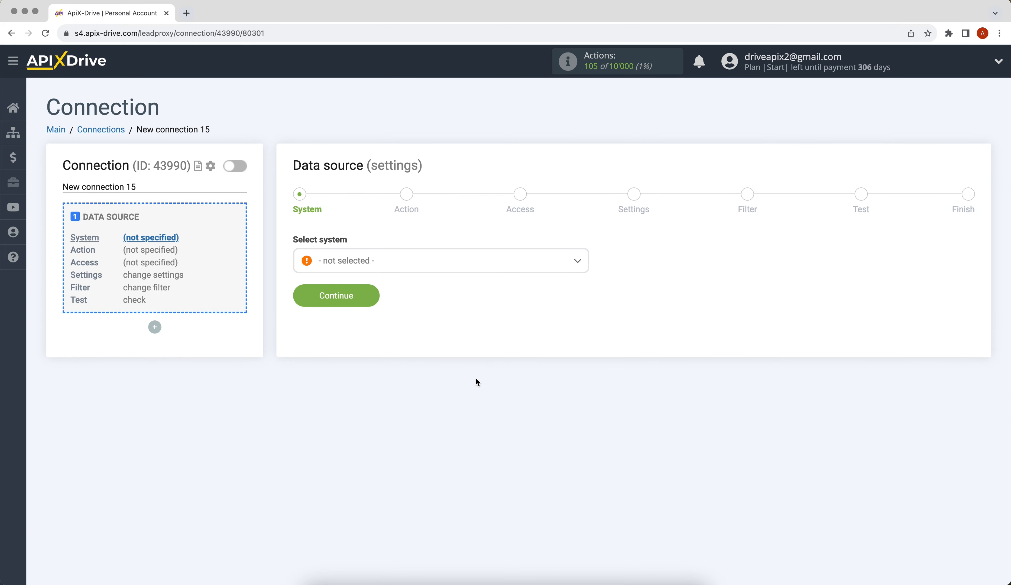
click(461, 265)
drag(584, 284, 585, 343)
click(429, 373)
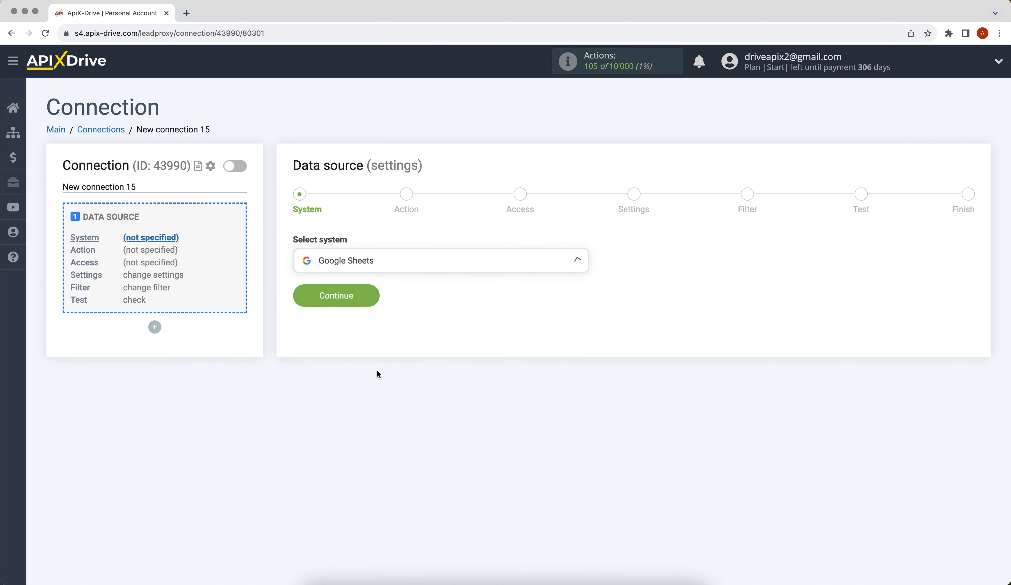
click(307, 308)
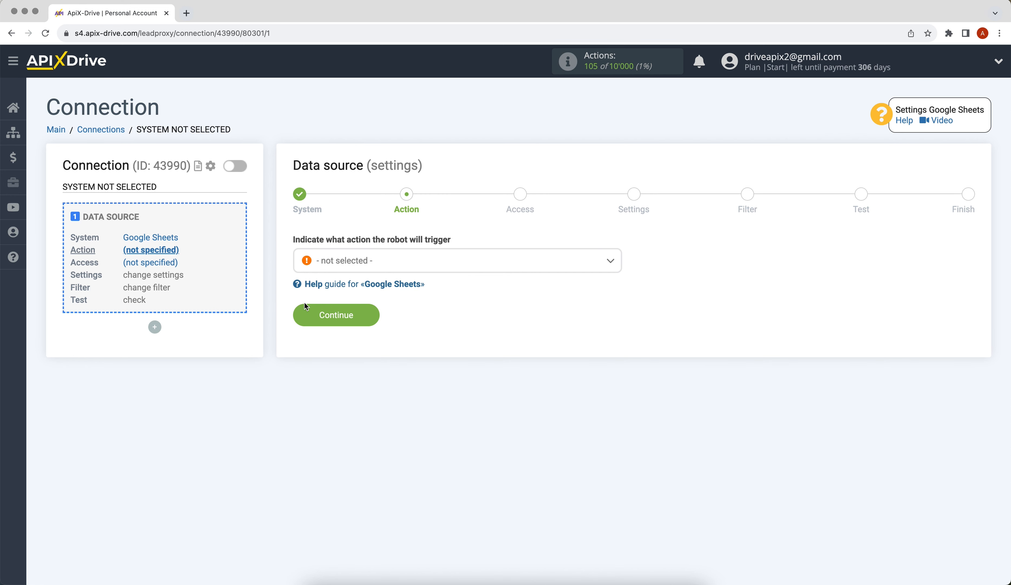
Set the source action to Get ROWS (new) and start linking a Google Sheets account.
click(331, 270)
click(339, 341)
click(301, 318)
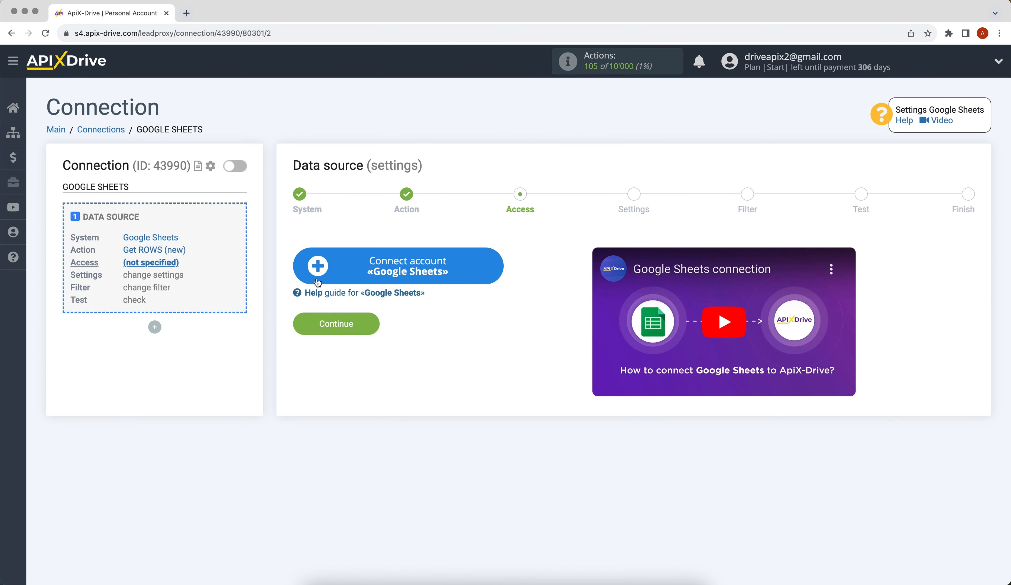
click(319, 268)
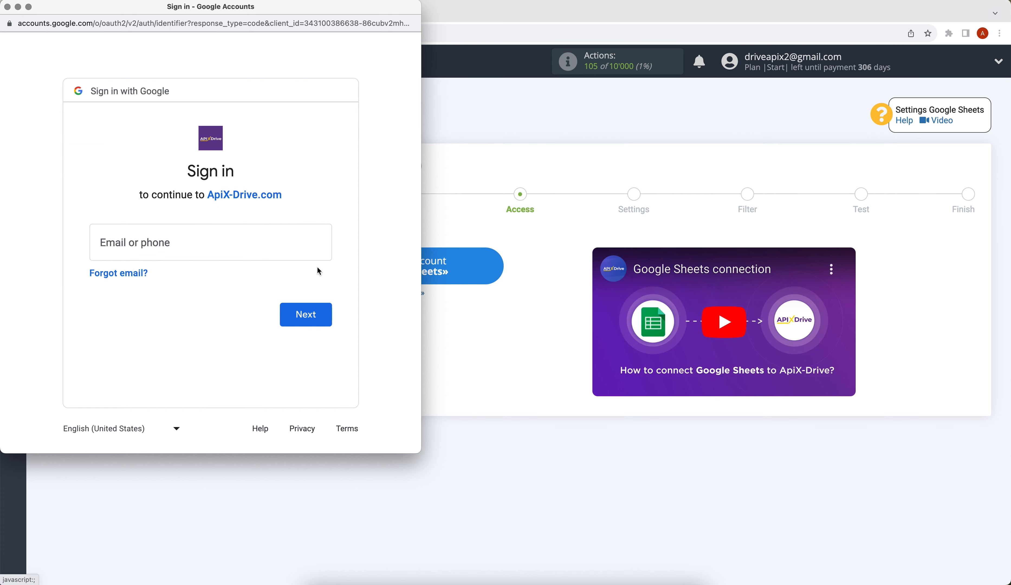
Sign in with the Google account's e-mail and password and grant ApiX-Drive access.
click(270, 253)
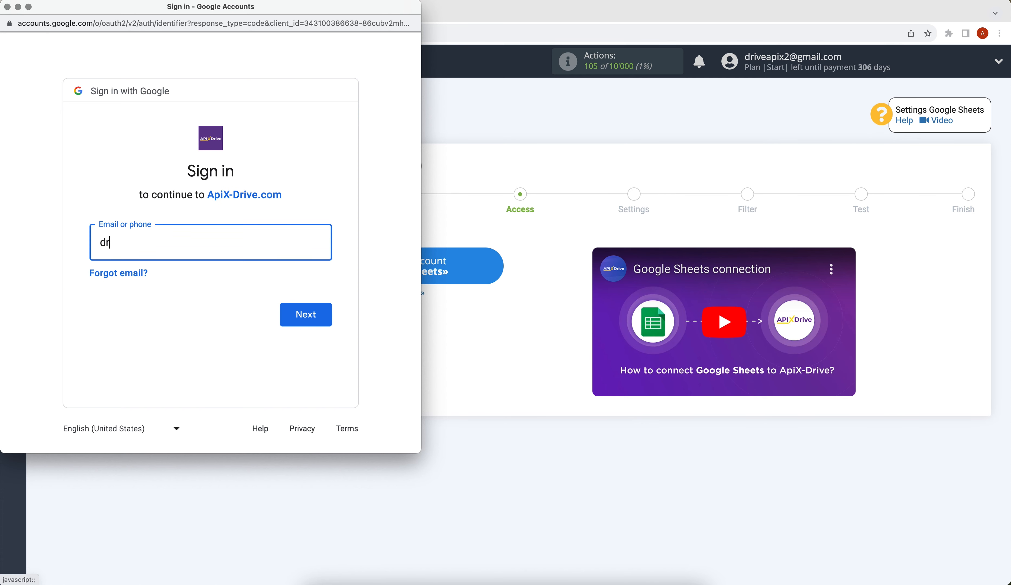
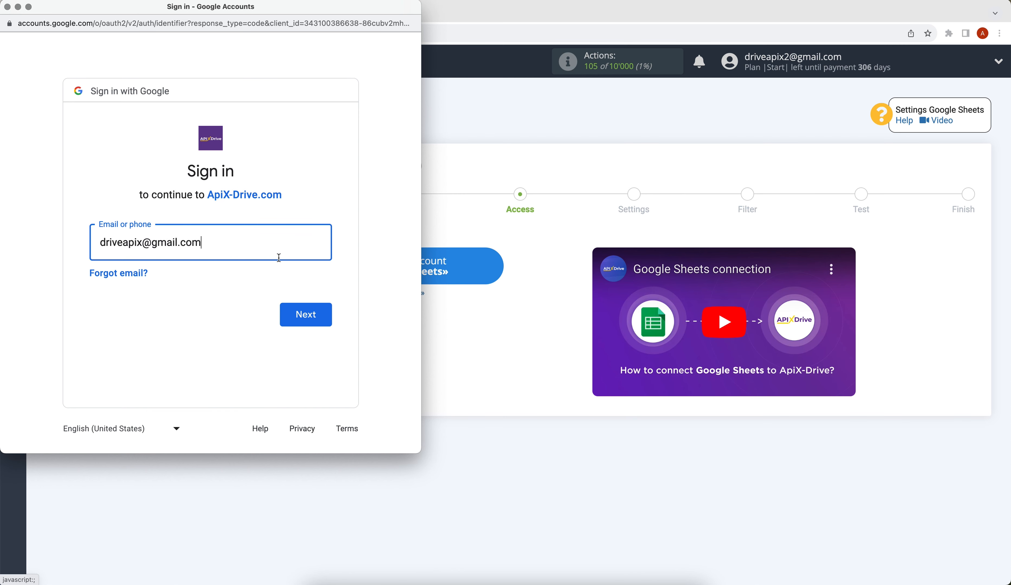
click(318, 317)
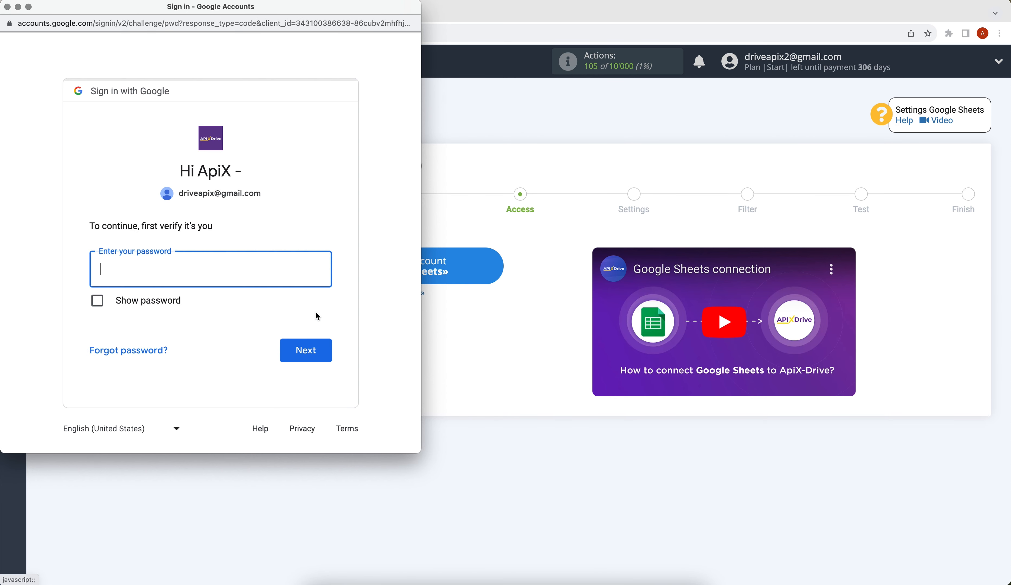
text(••••••••)
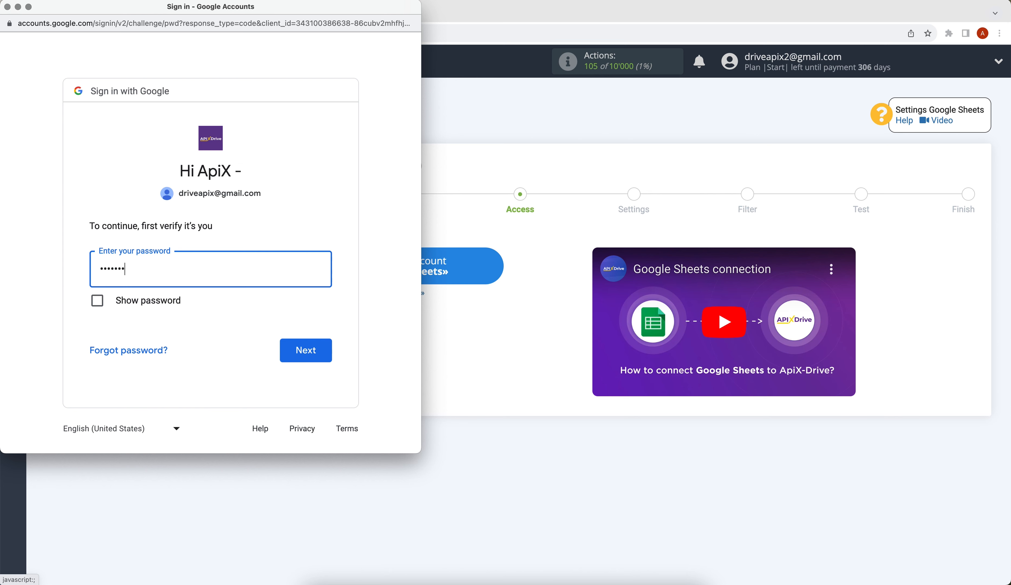
click(330, 351)
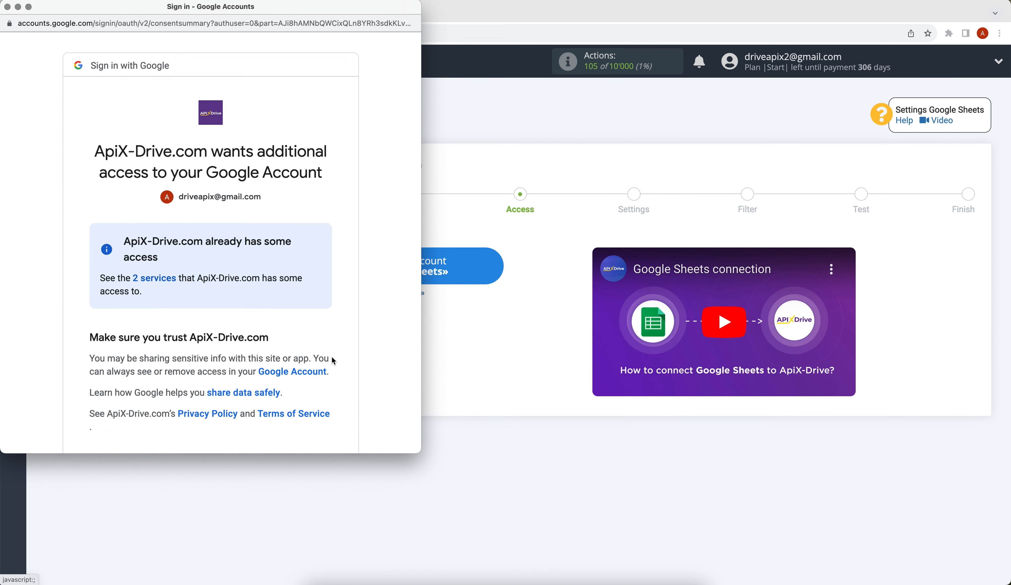
scroll(333, 357, down, 3)
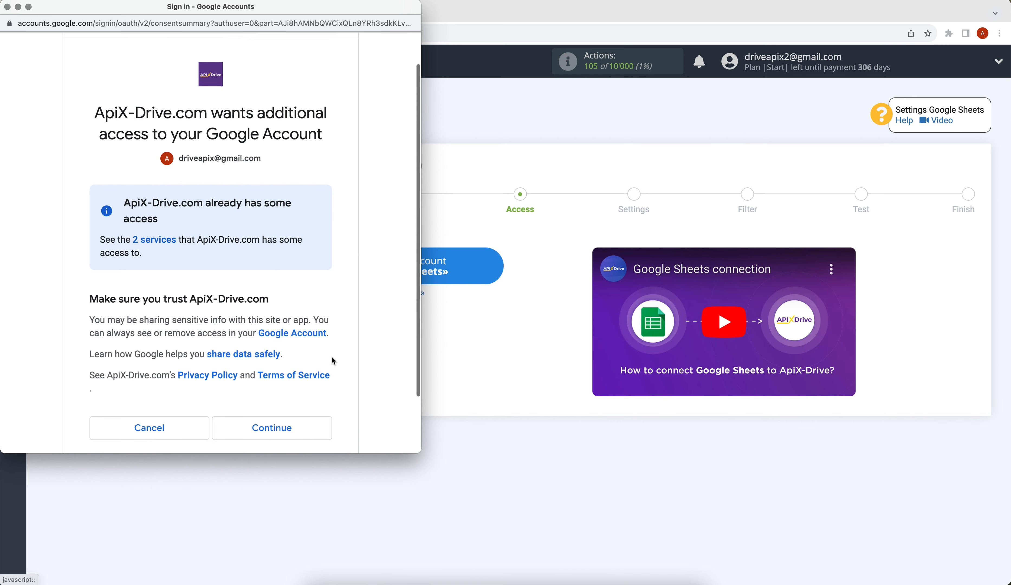
click(314, 387)
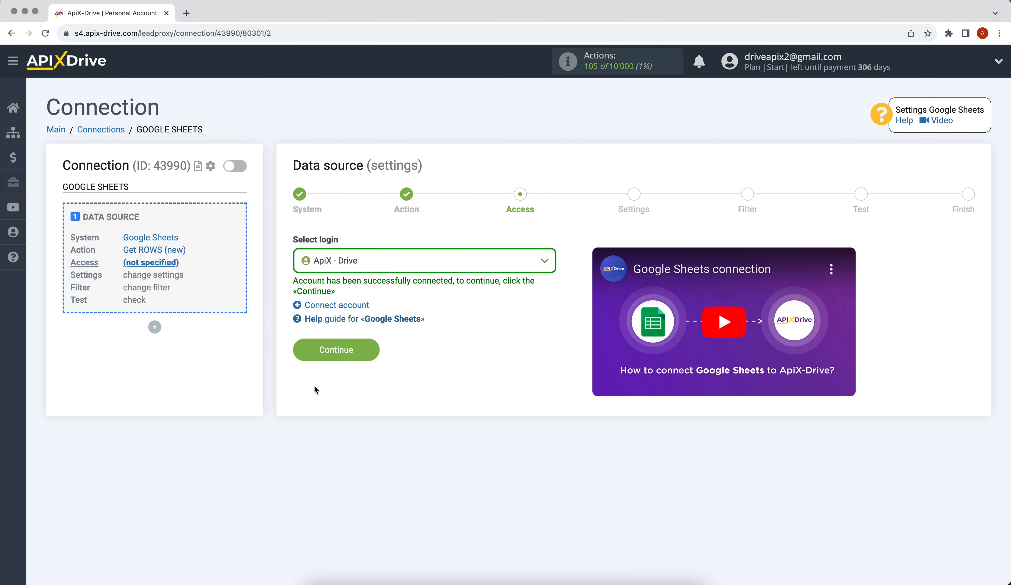
Select the ApiX - Drive login as the Google Sheets account.
click(387, 270)
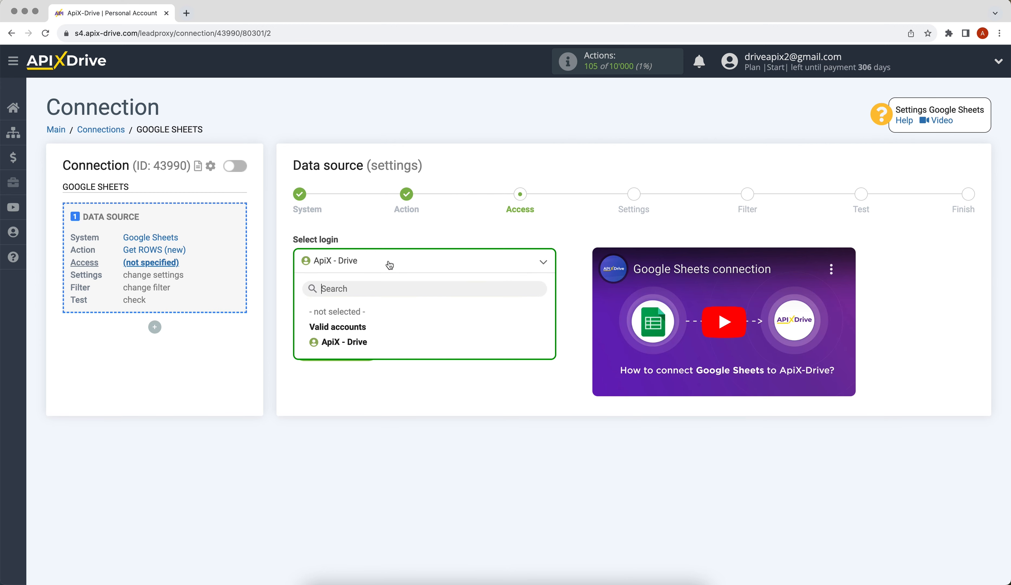
click(354, 342)
click(305, 349)
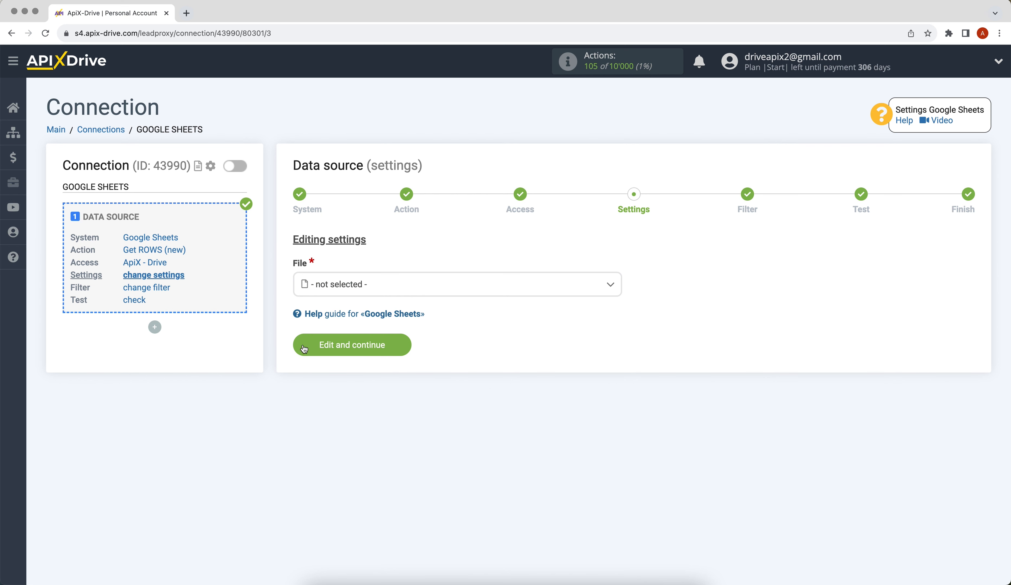
Use file ApiX-Drive, sheet 'sheet 1', starting at row 2, and save the source settings.
click(352, 288)
click(337, 350)
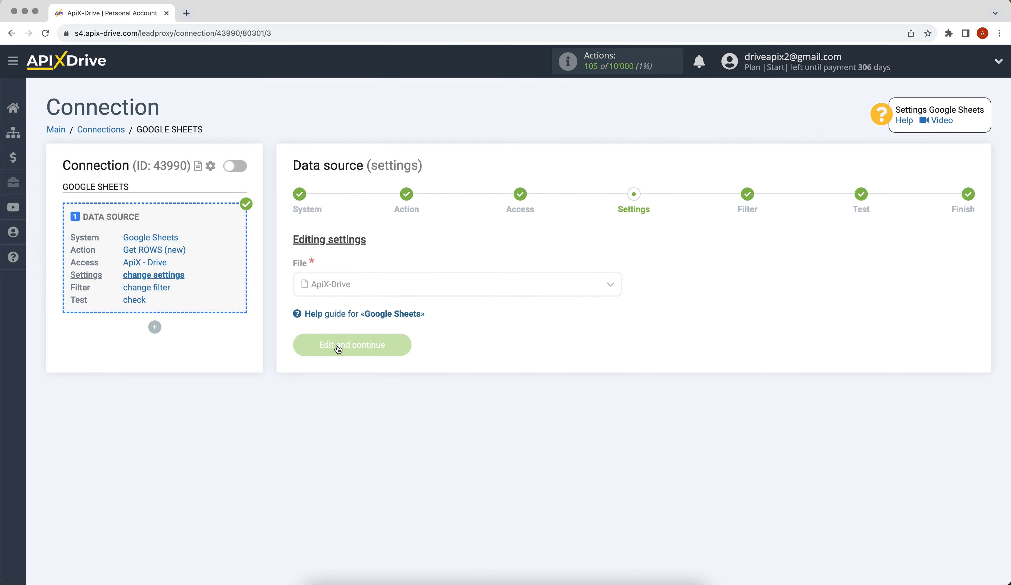
click(338, 342)
click(315, 407)
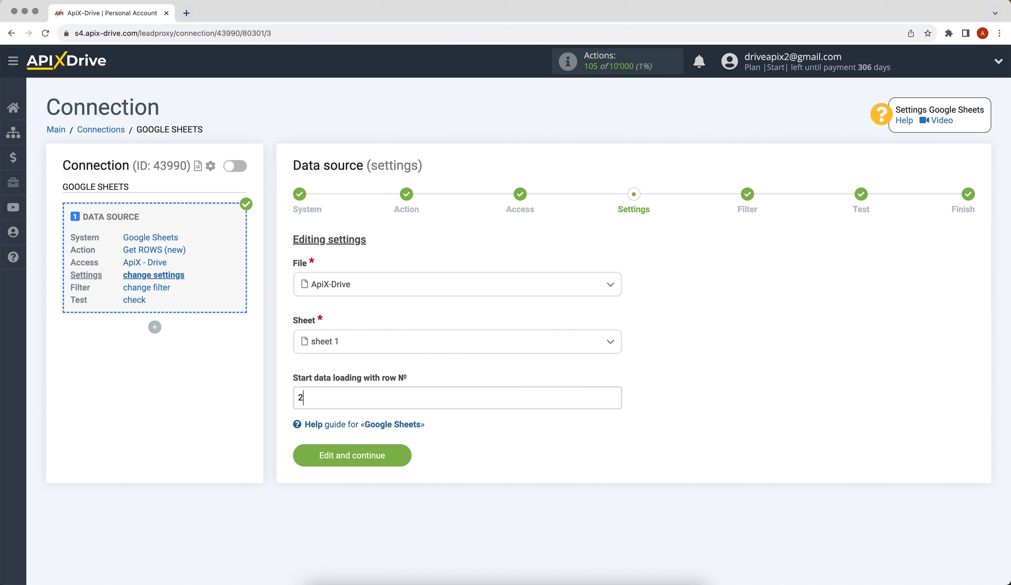
click(317, 453)
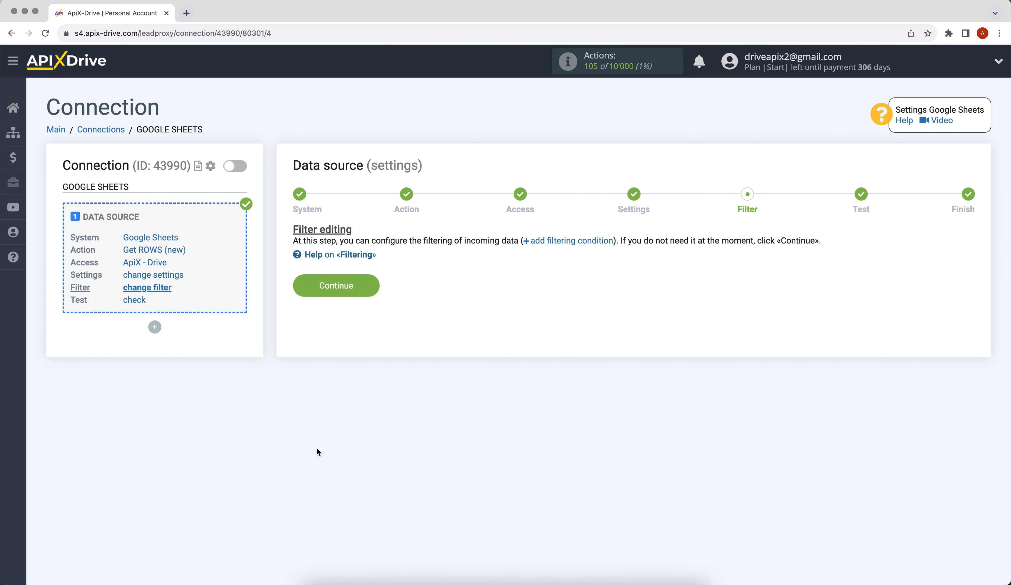
Skip filtering, accept the loaded test row, and begin the data destination setup.
click(300, 297)
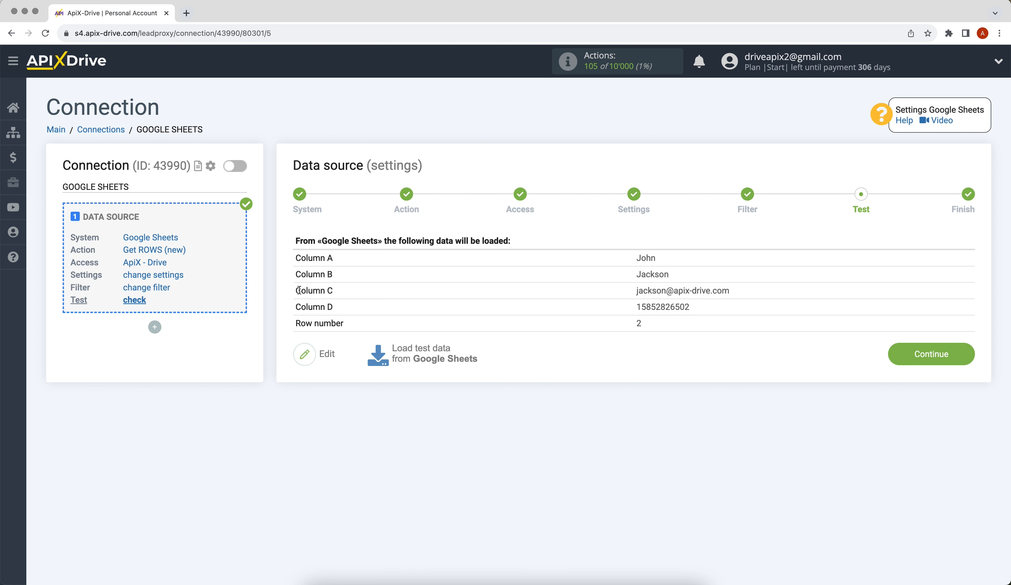
click(948, 355)
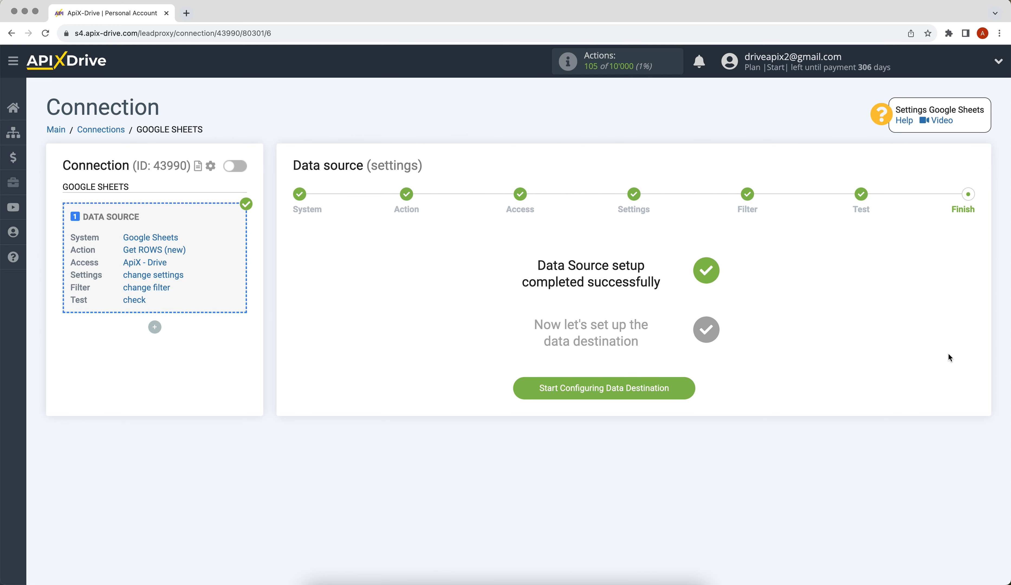
click(532, 390)
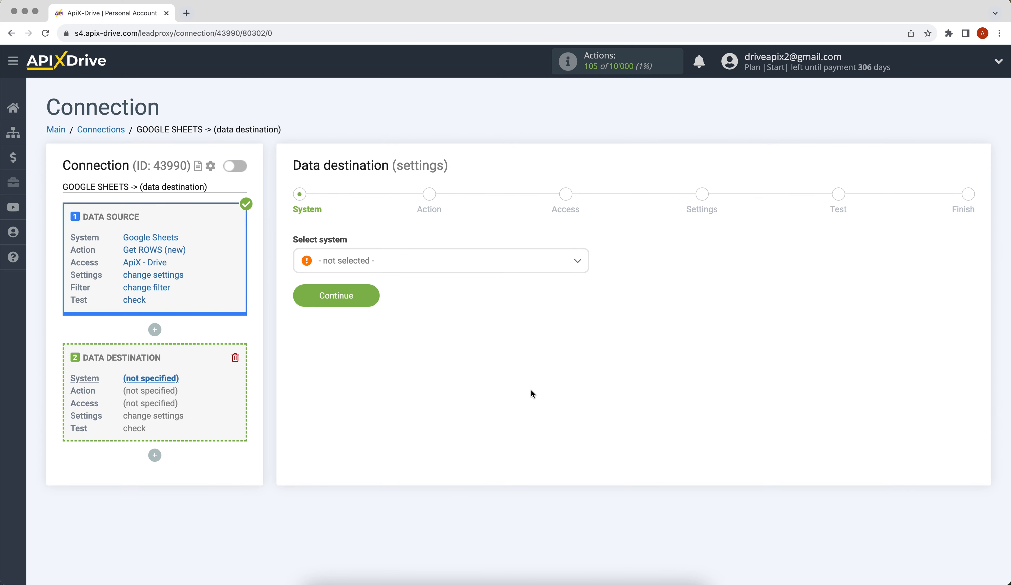
Choose Snovio as the destination system.
click(469, 266)
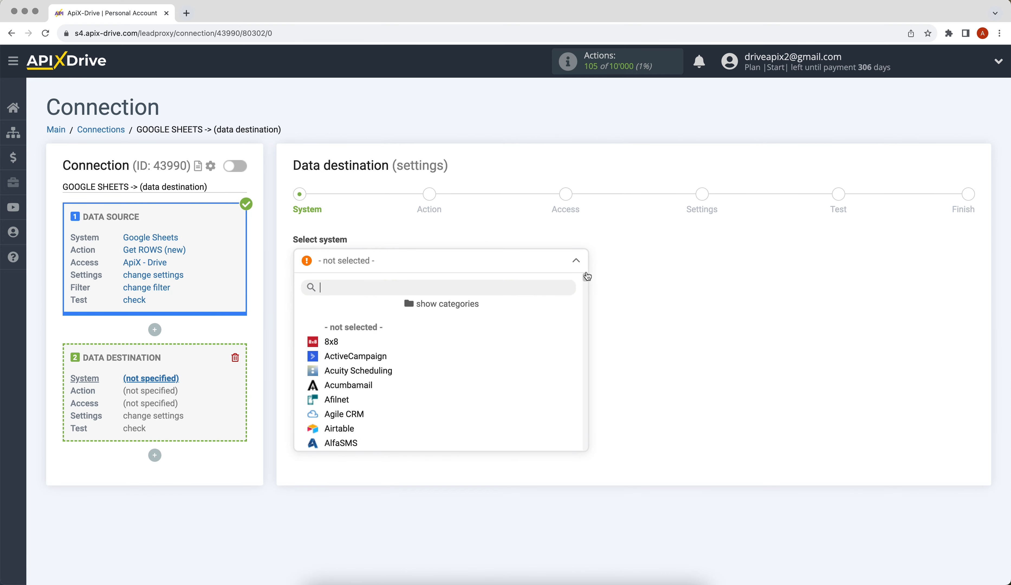
drag(588, 276, 587, 419)
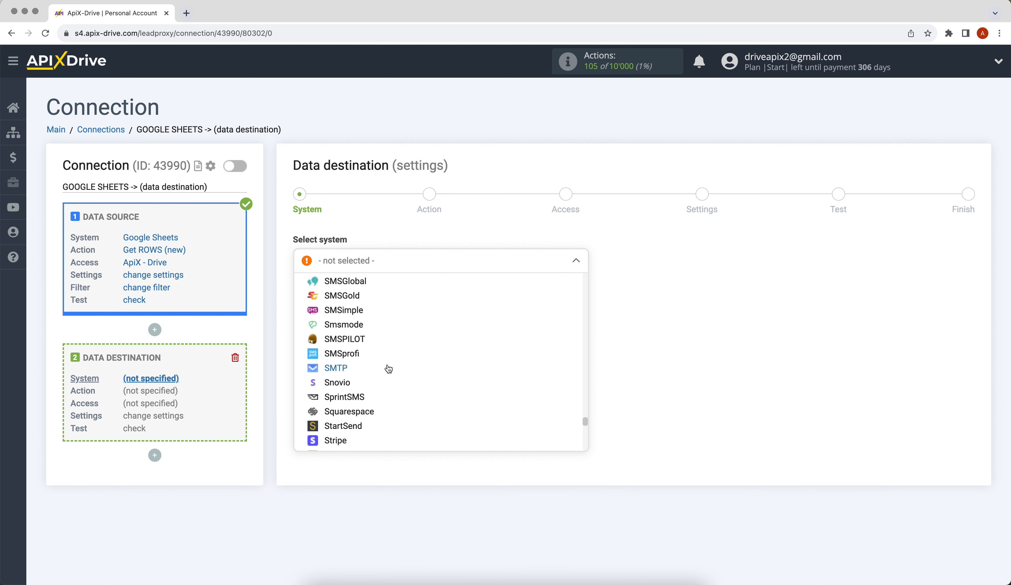
click(339, 382)
click(297, 302)
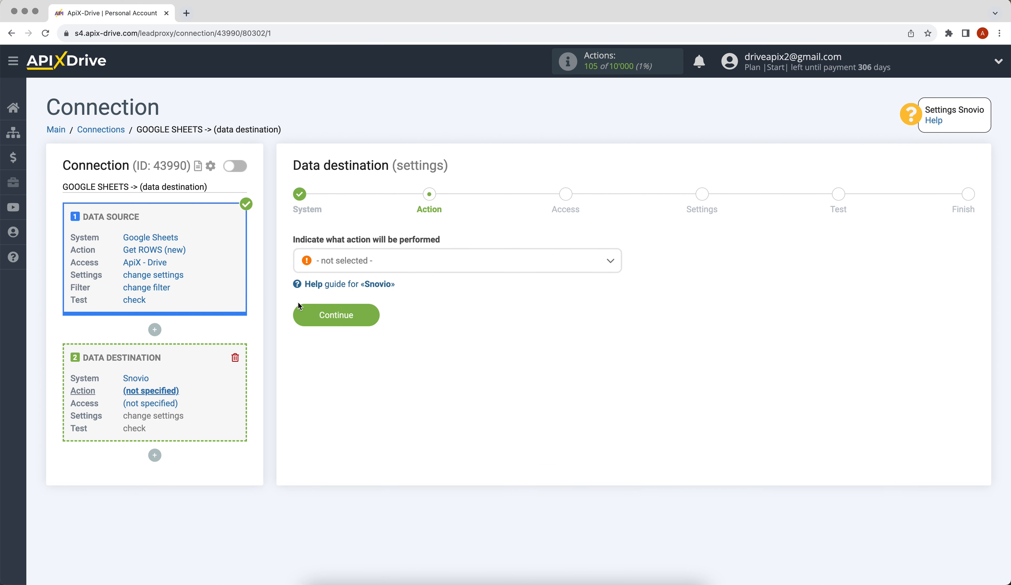
Set the Snovio action to Add CONTACT and proceed to account access.
click(349, 260)
click(321, 325)
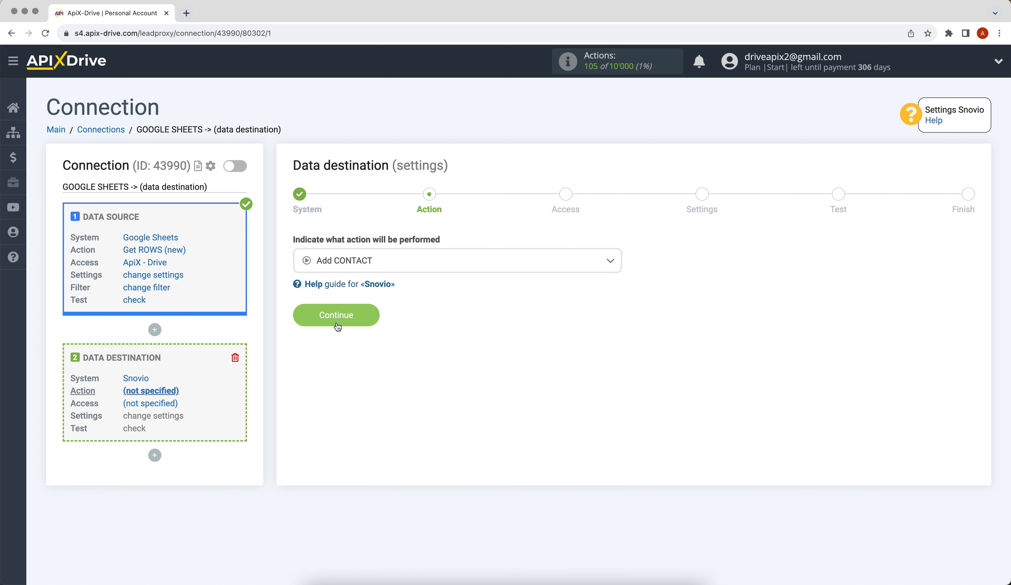
click(297, 318)
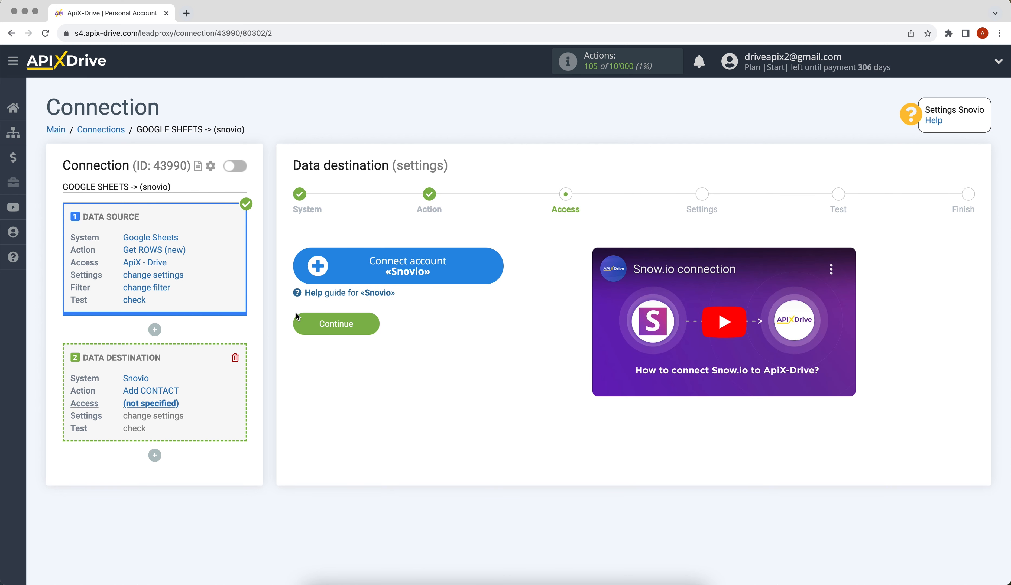
Begin connecting a Snovio account in ApiX-Drive.
click(316, 275)
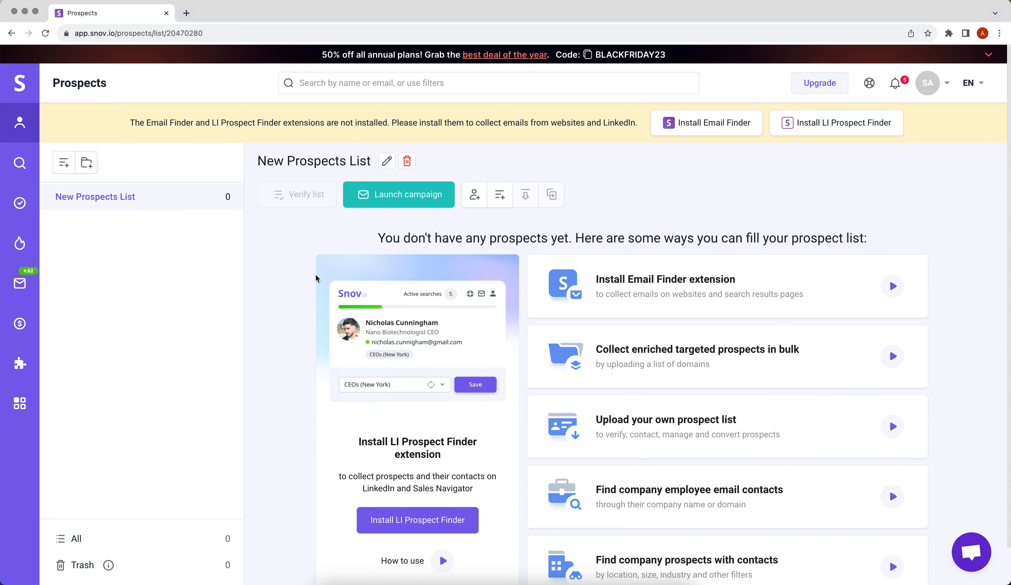
Copy the API User ID from Snovio's Integrations > API page into ApiX-Drive's empty field.
mouse_move(20, 403)
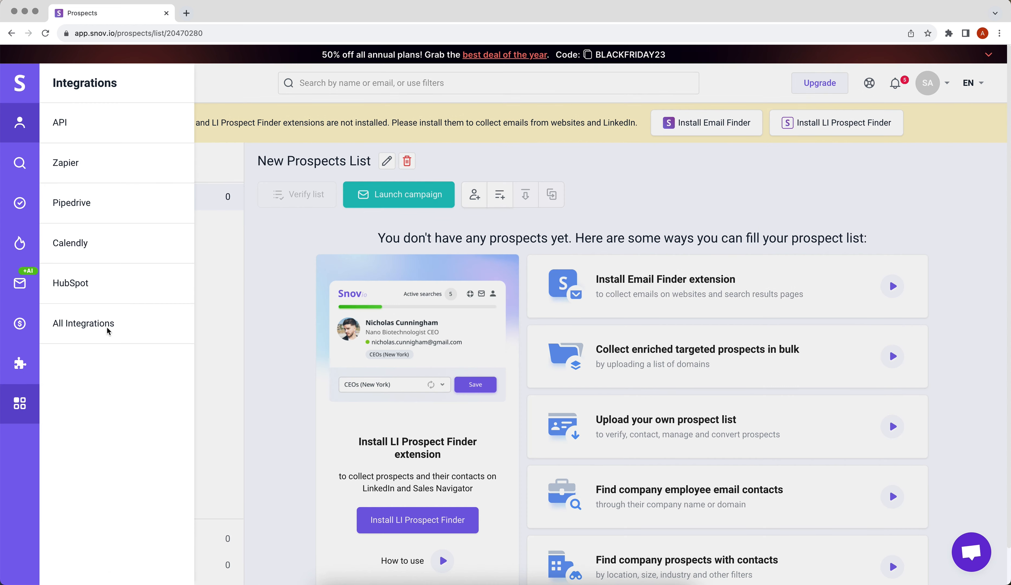
click(91, 132)
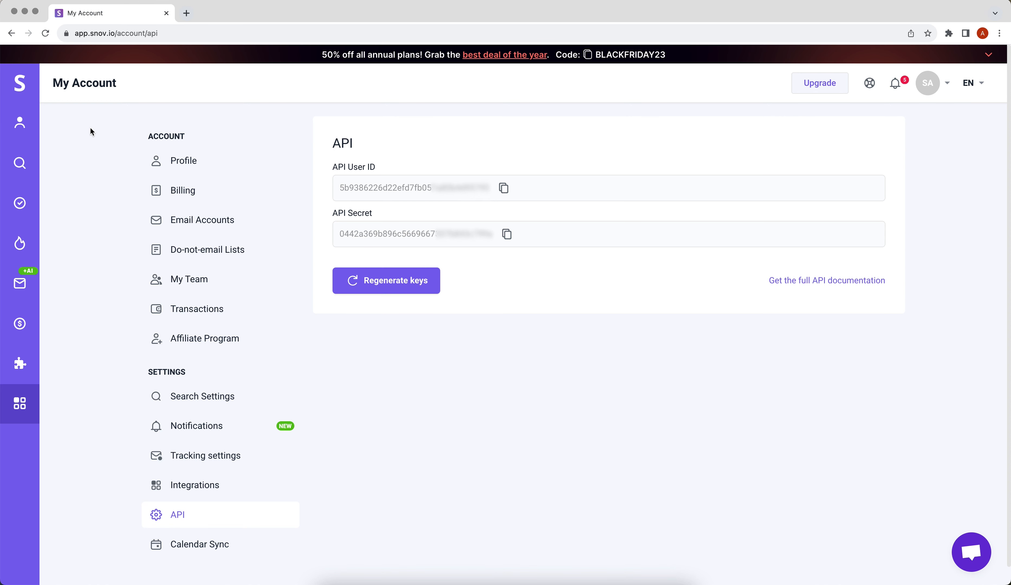
click(504, 188)
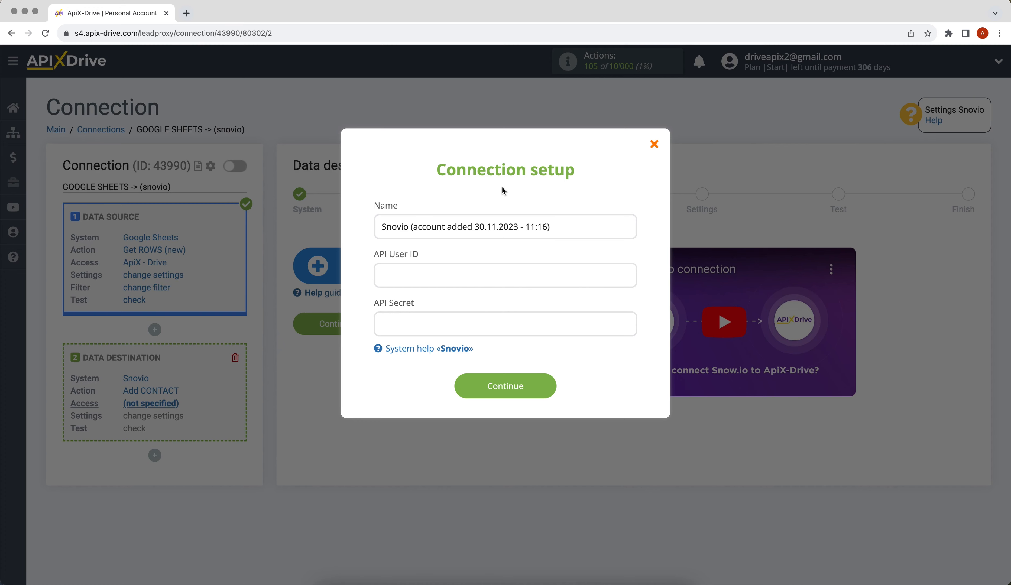
click(451, 275)
Paste the Snovio API User ID and API Secret, save the account, and select it as login.
right_click(451, 275)
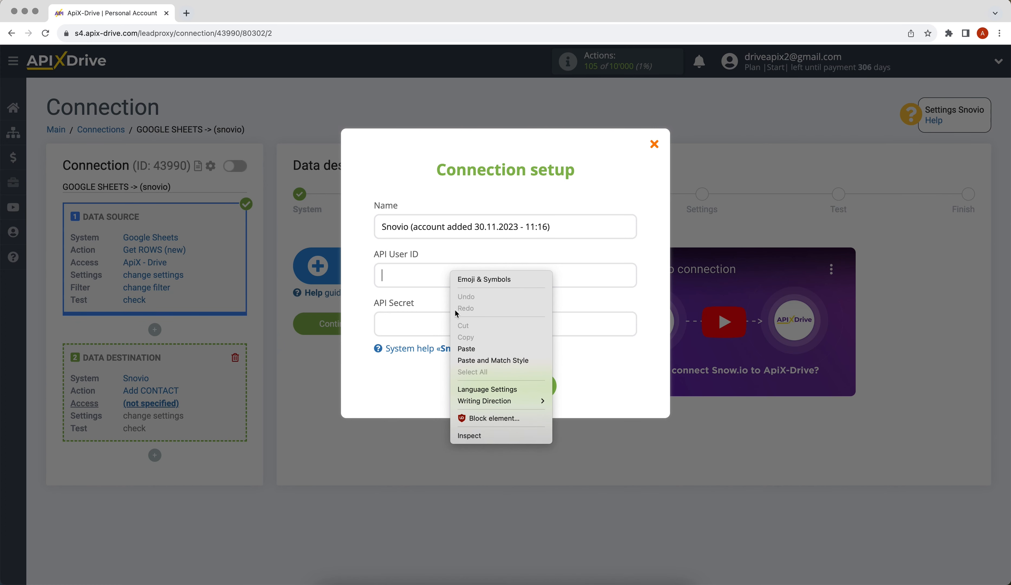
click(464, 353)
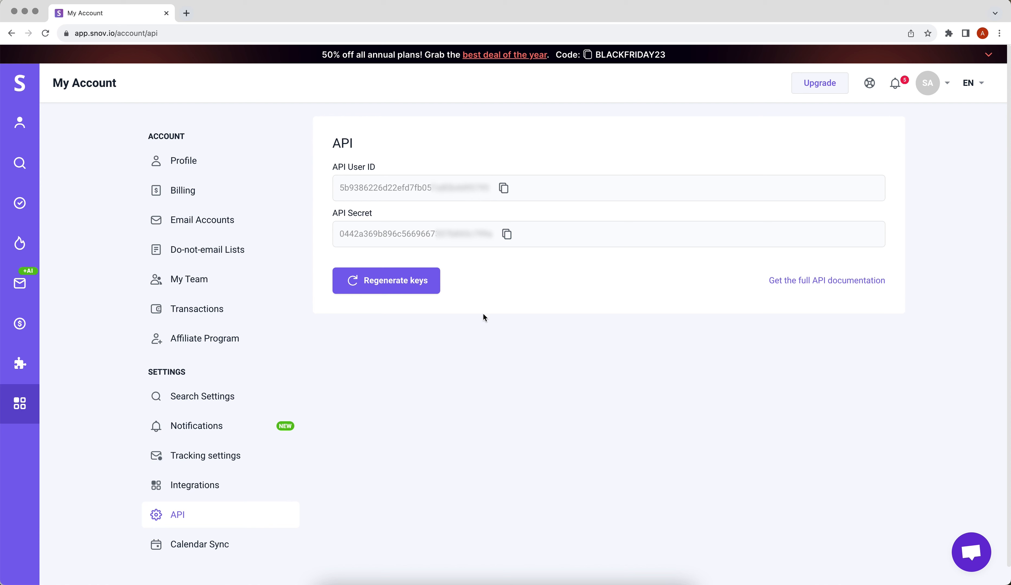
click(506, 234)
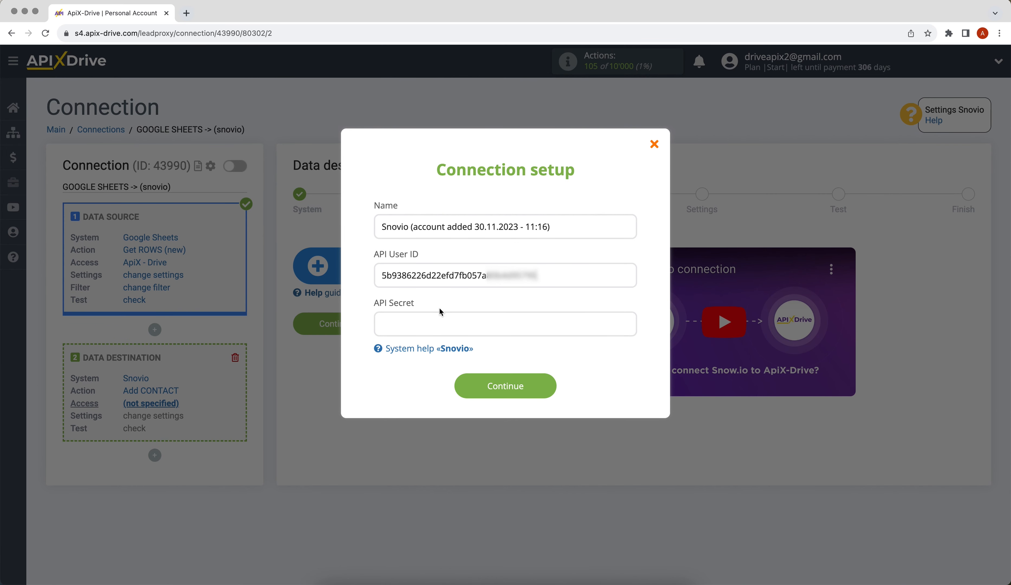
right_click(434, 330)
click(448, 420)
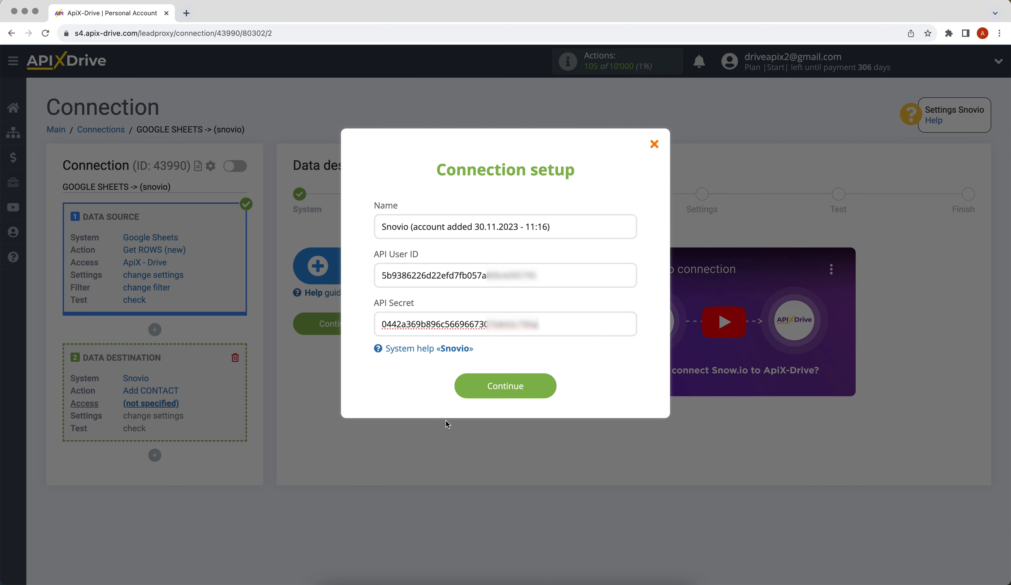
click(463, 390)
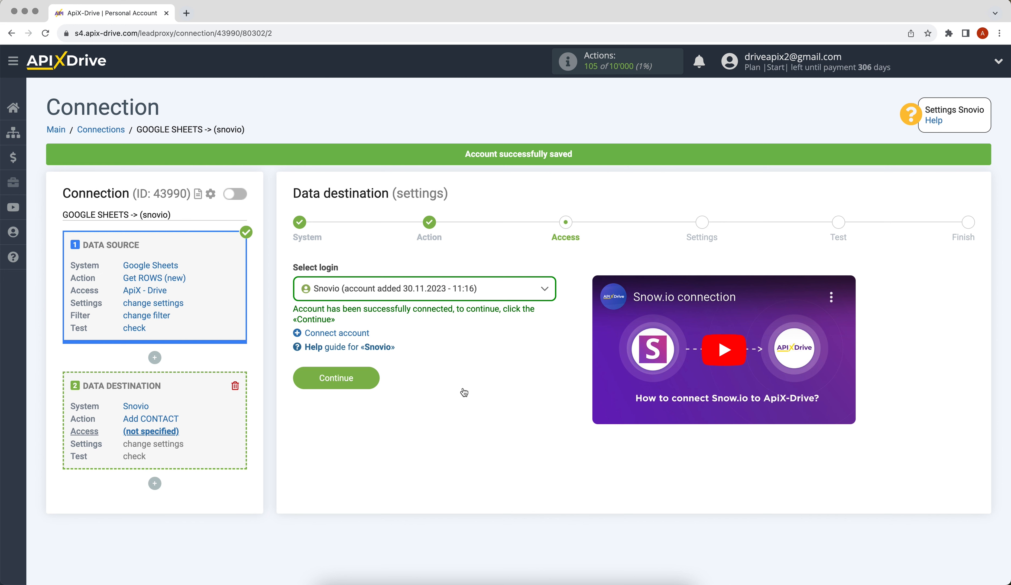
click(462, 289)
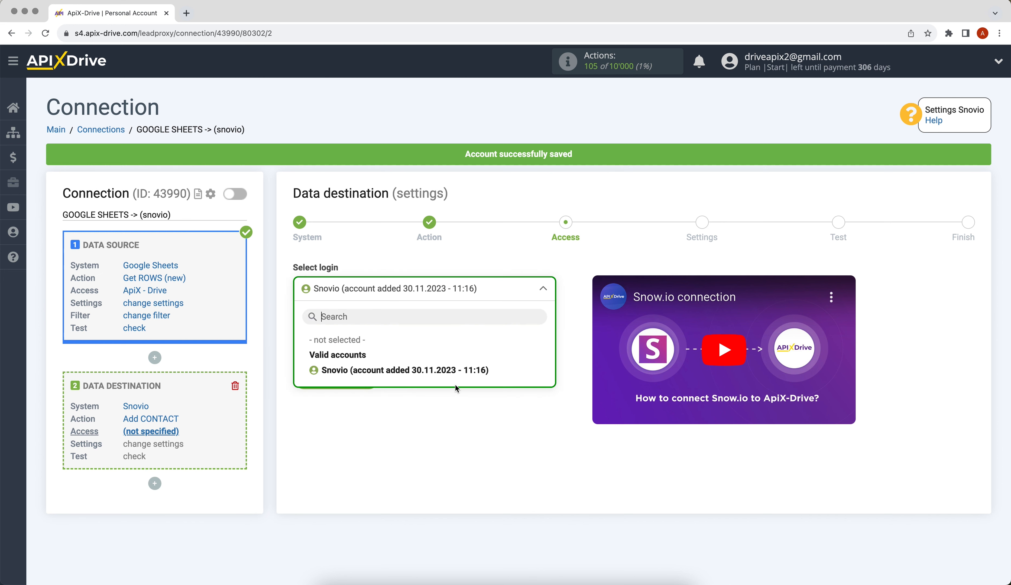
click(458, 372)
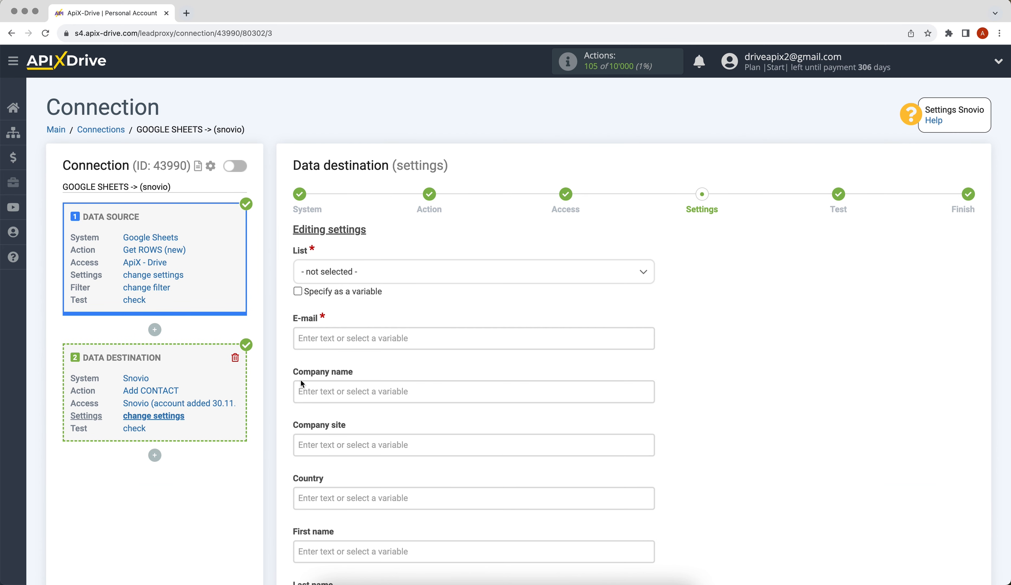
Target New Prospects List and map E-mail to Column C.
click(360, 279)
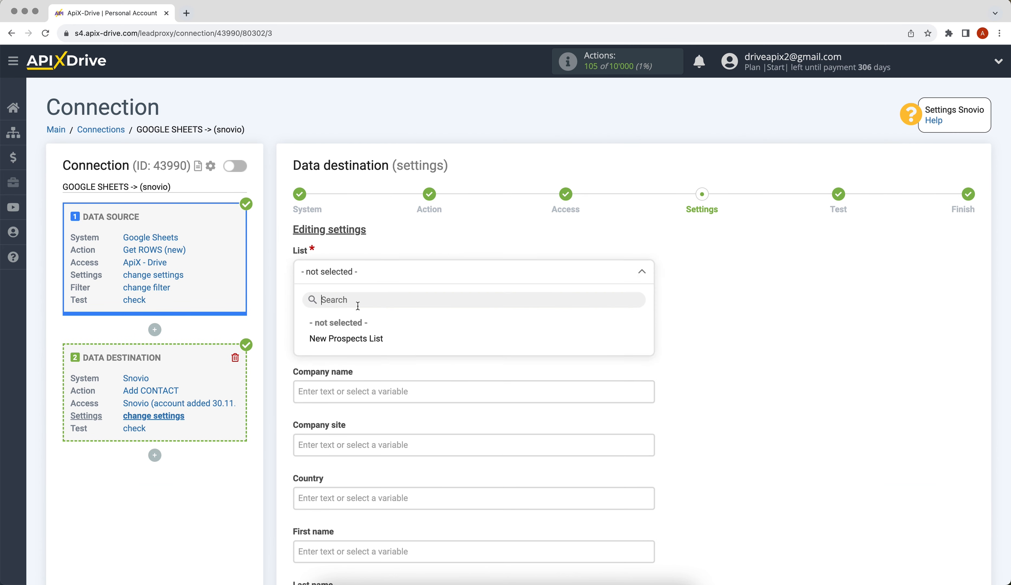
click(359, 341)
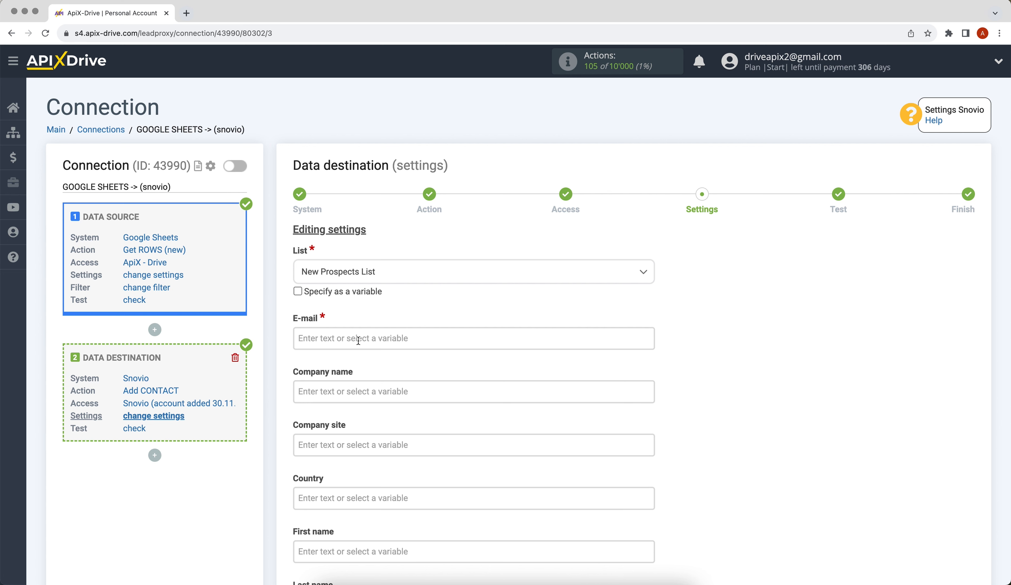
click(335, 339)
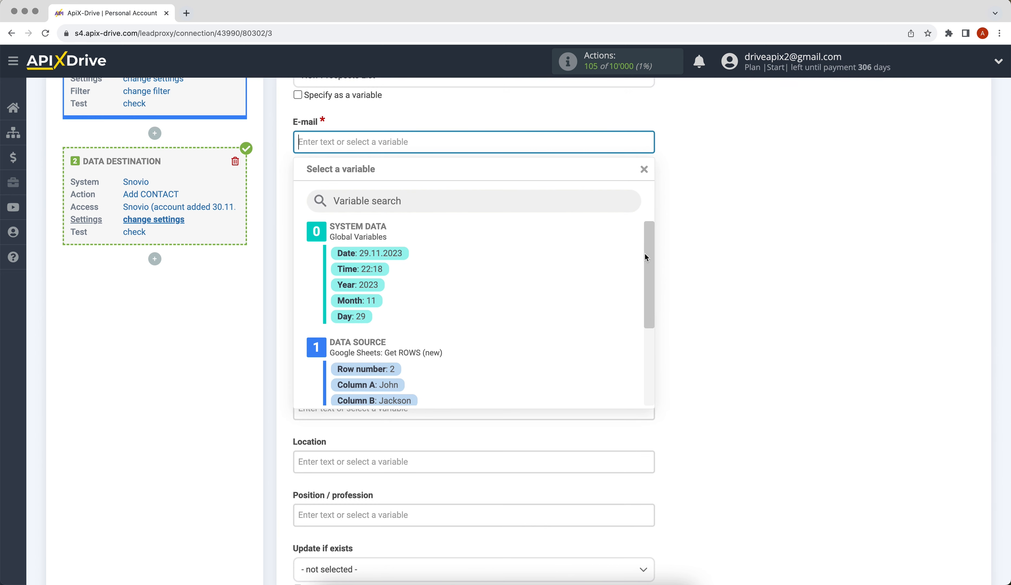
drag(646, 257, 650, 295)
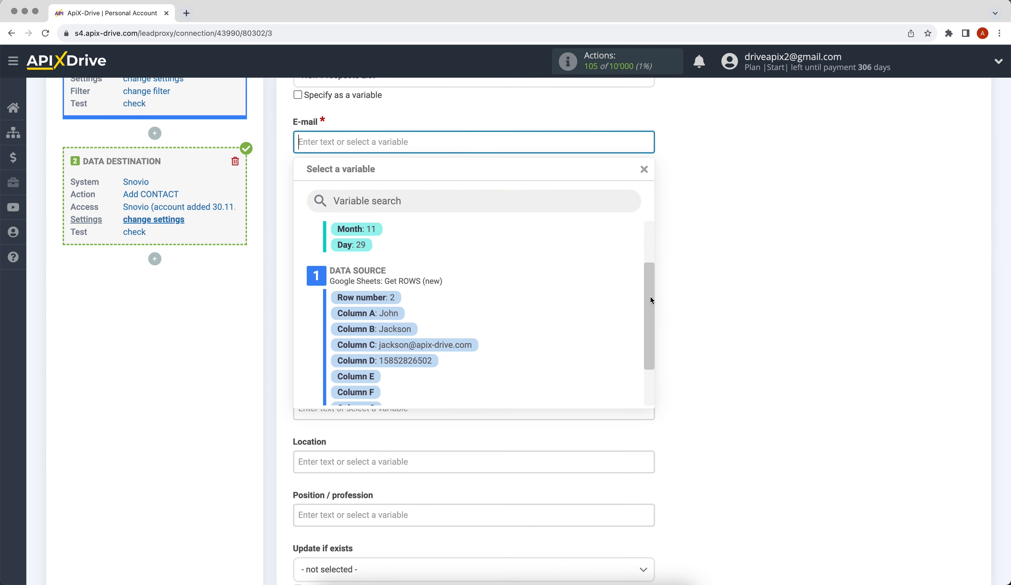
click(467, 347)
Map First name to Column A and Last name to Column B, then save the mapping.
click(341, 354)
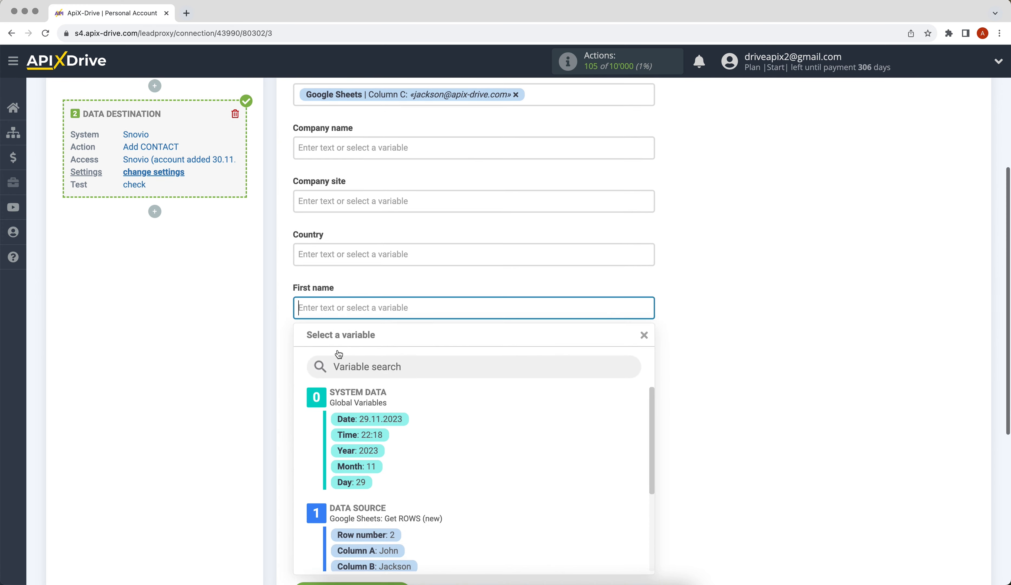
click(362, 382)
click(327, 200)
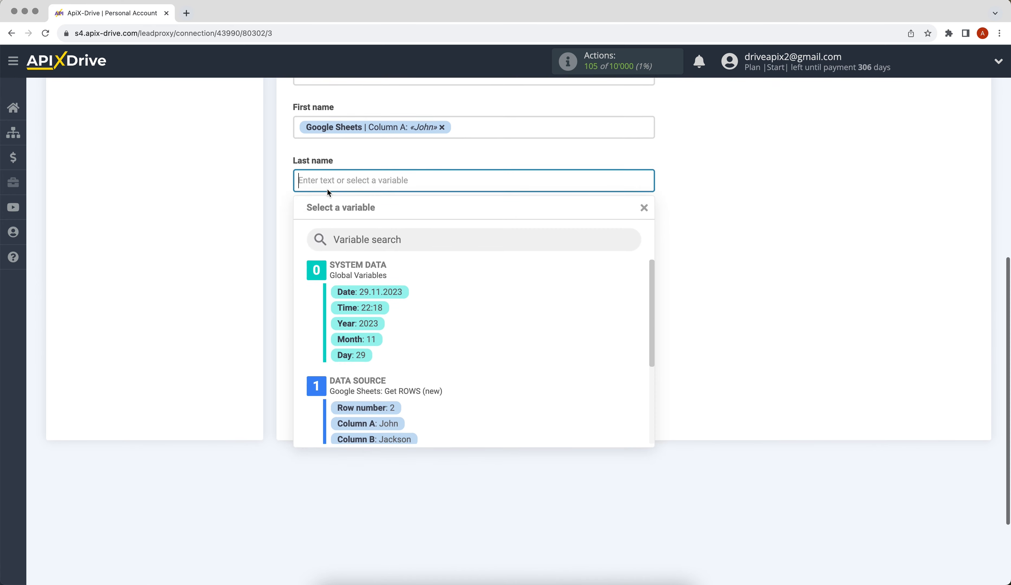
click(371, 402)
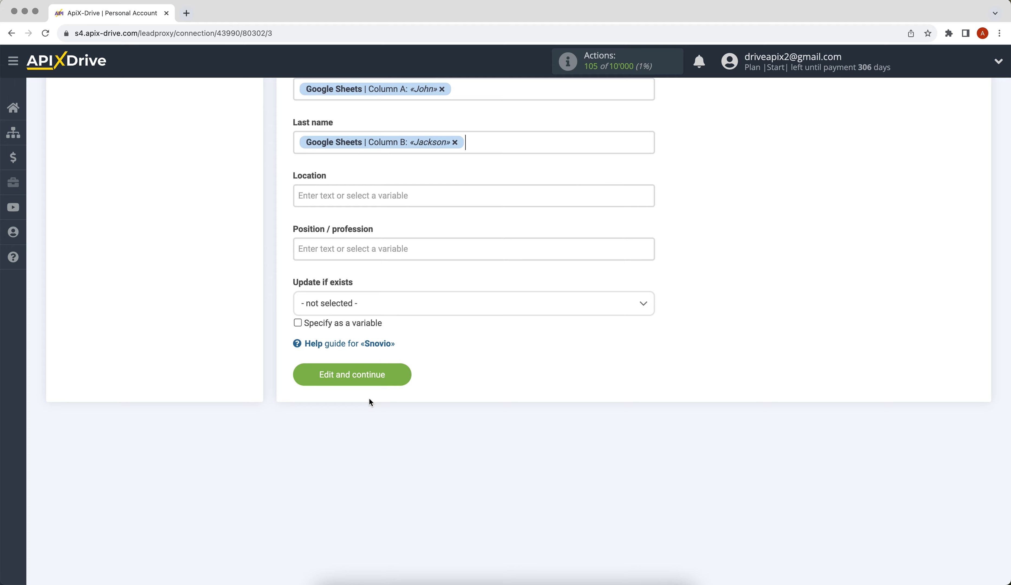
click(364, 377)
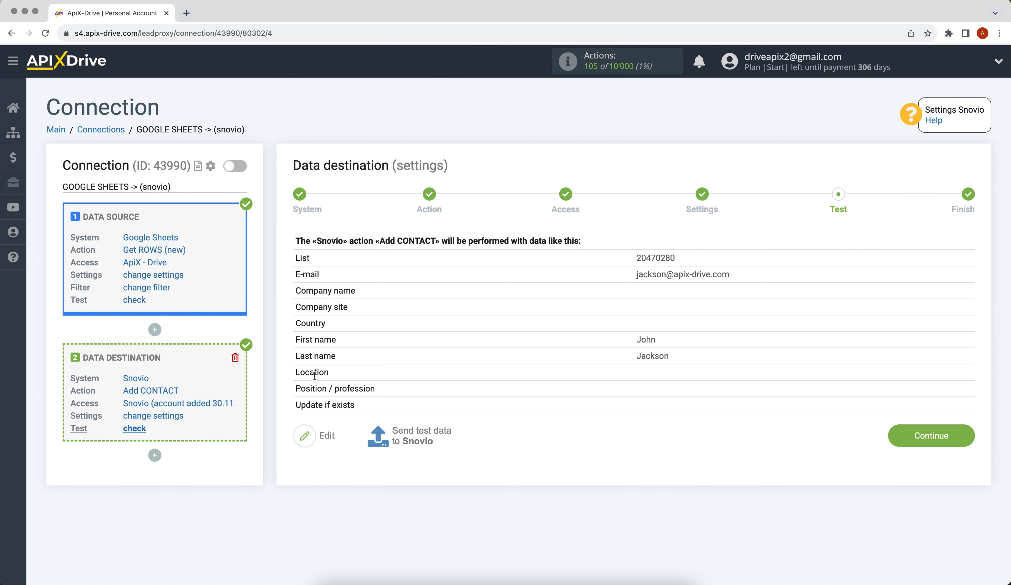
Send a test contact to Snovio and confirm it arrived in New Prospects List.
click(382, 436)
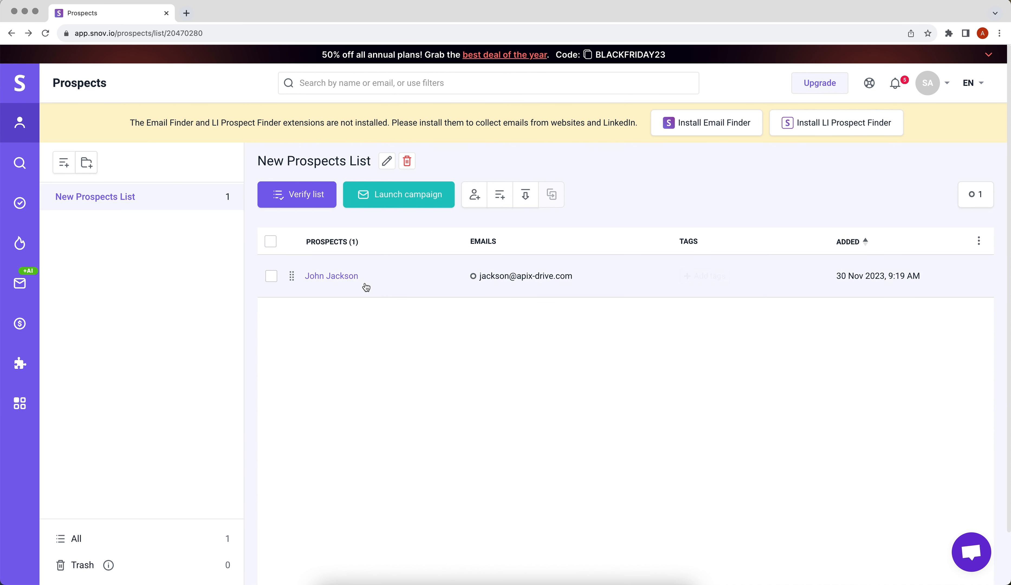
click(363, 281)
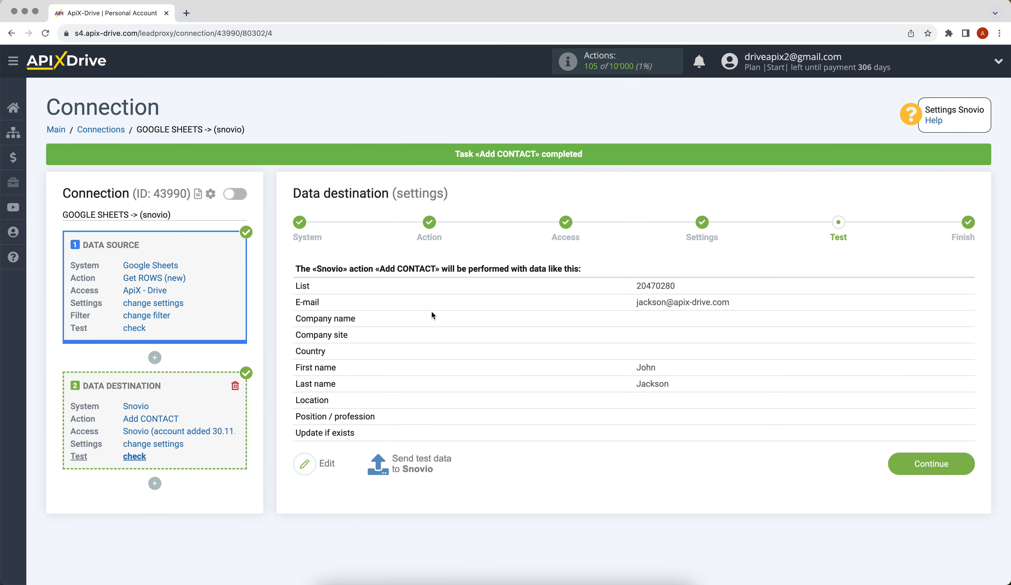
Finish setup with auto-update enabled, then change the connection's update interval to 5 minutes.
click(891, 465)
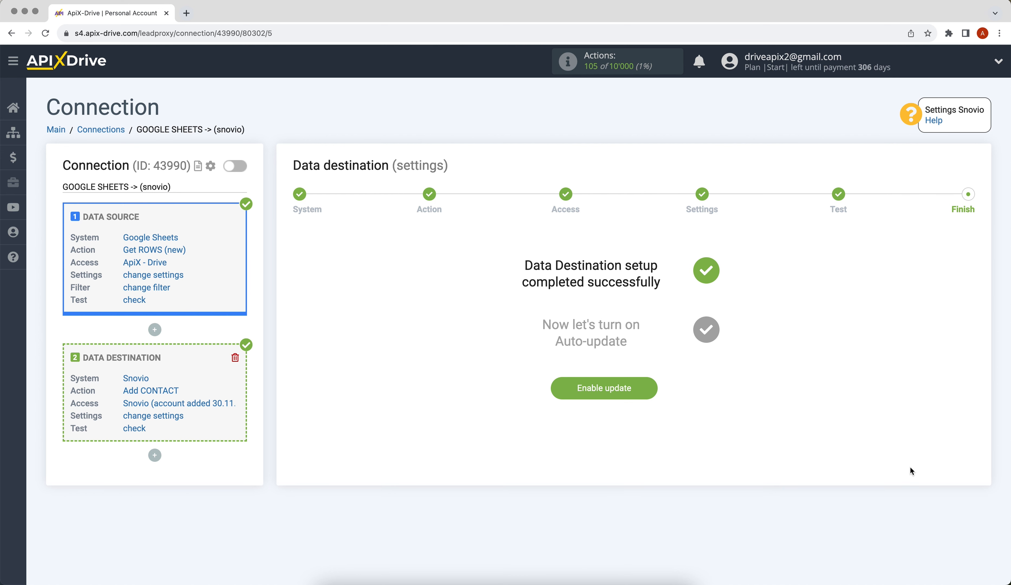
click(569, 392)
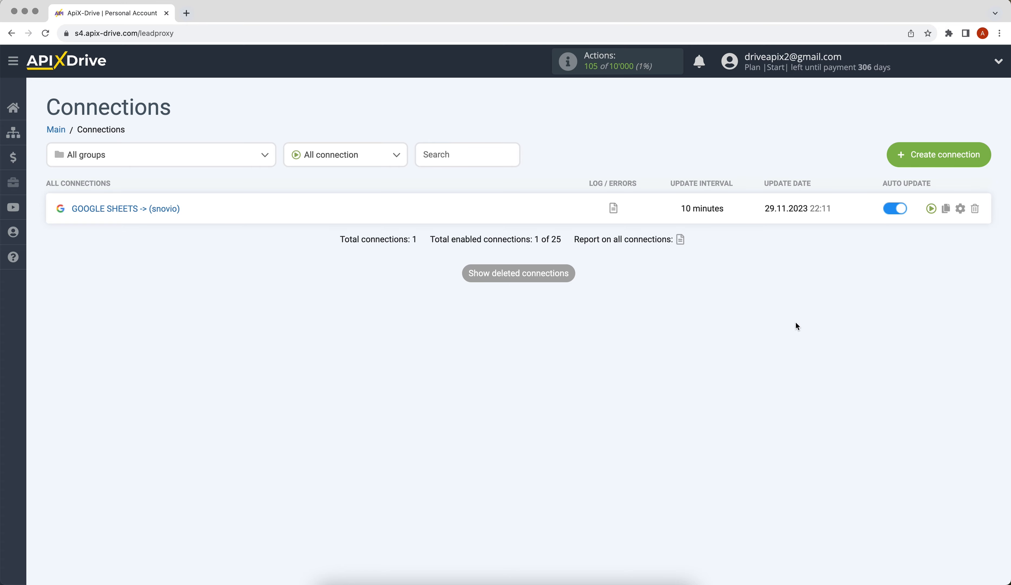
click(960, 208)
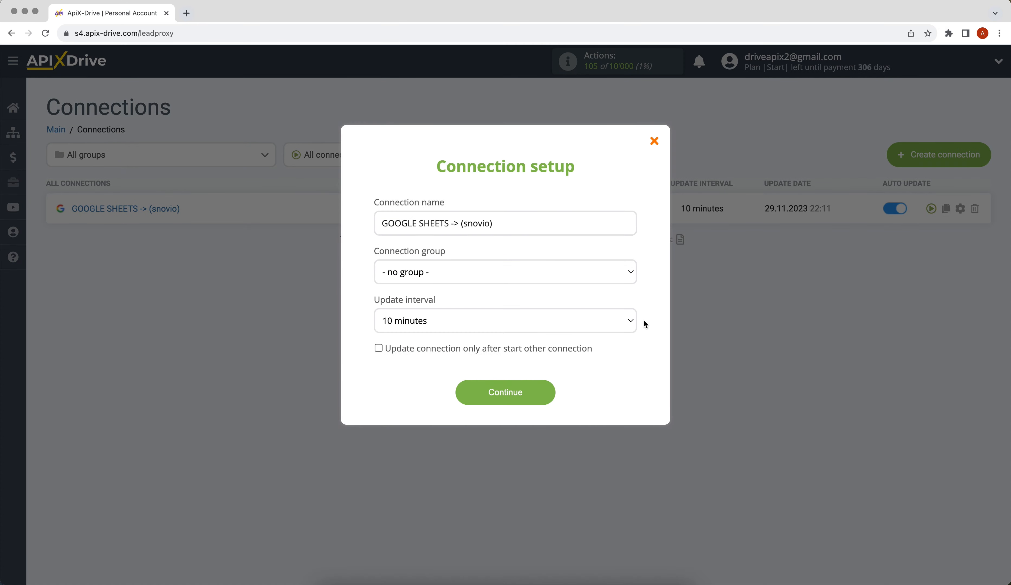
click(632, 325)
click(627, 309)
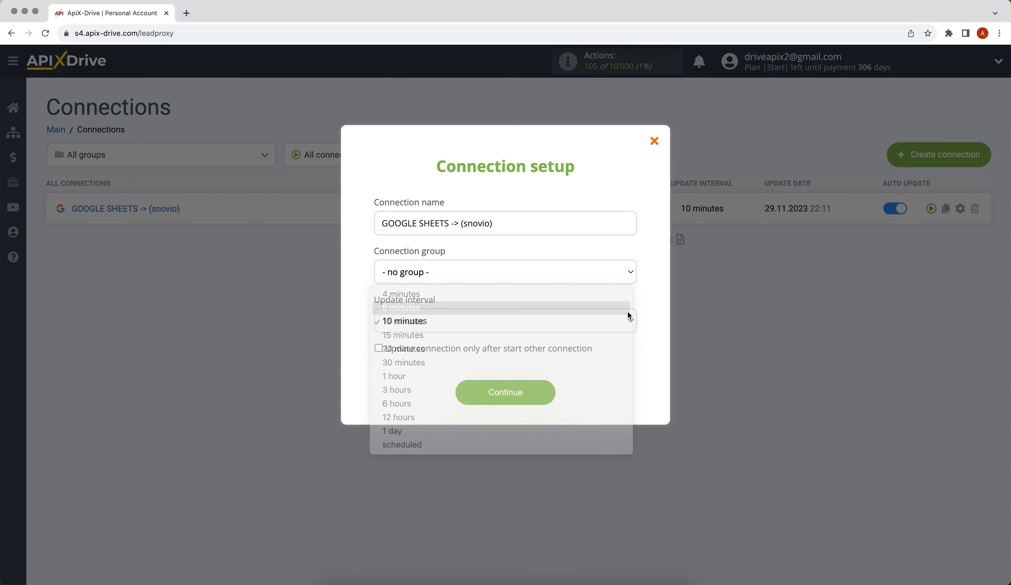
click(457, 391)
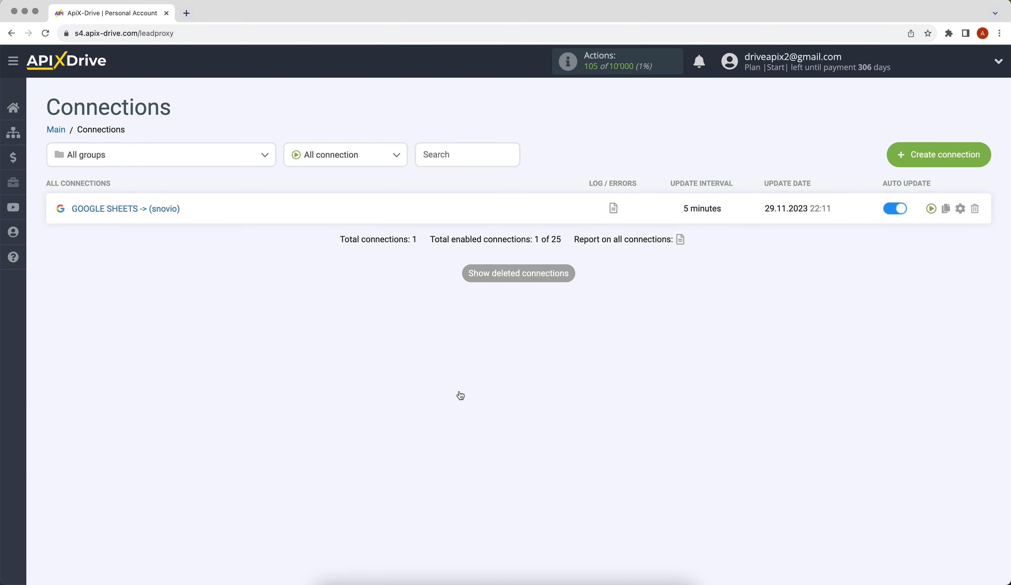